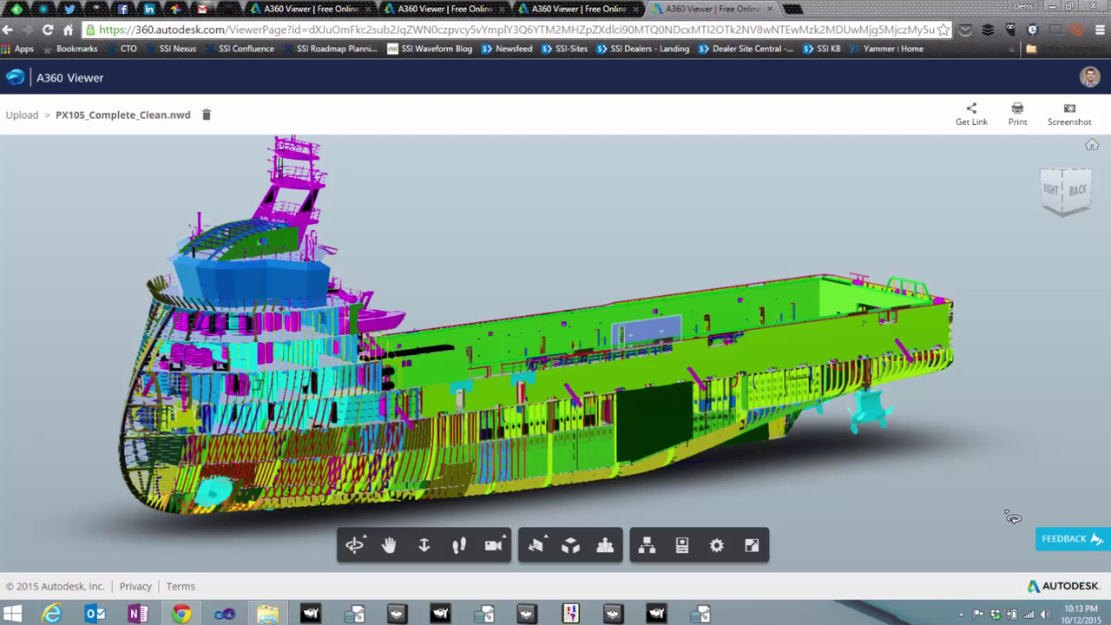
- From the upload page, view the '50 file formats' list of supported 2D and 3D types, then close it
click(296, 9)
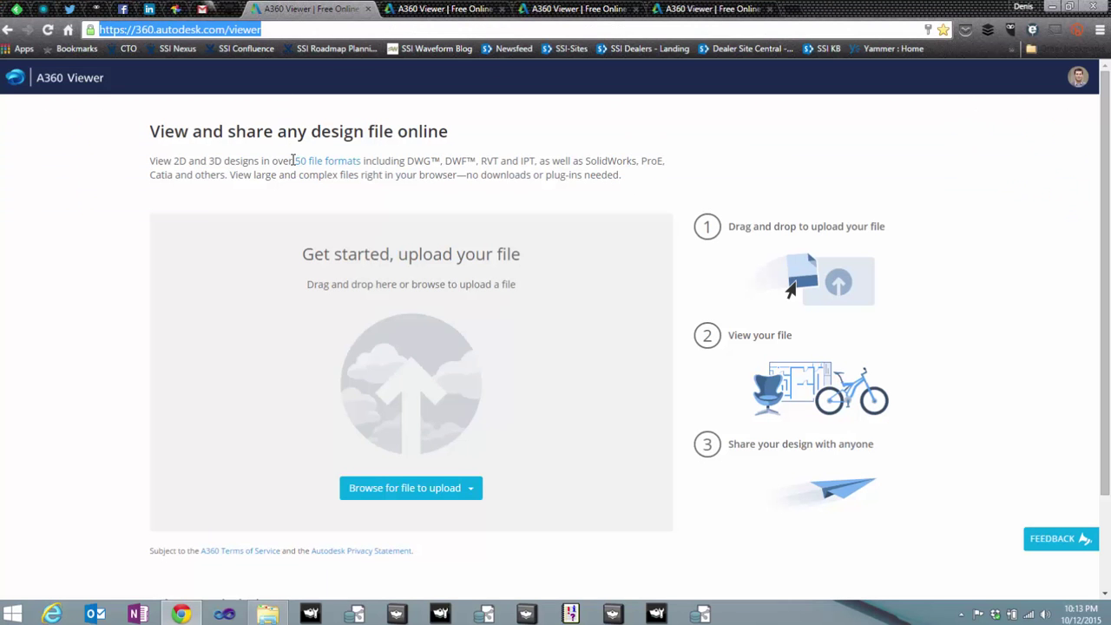
click(322, 165)
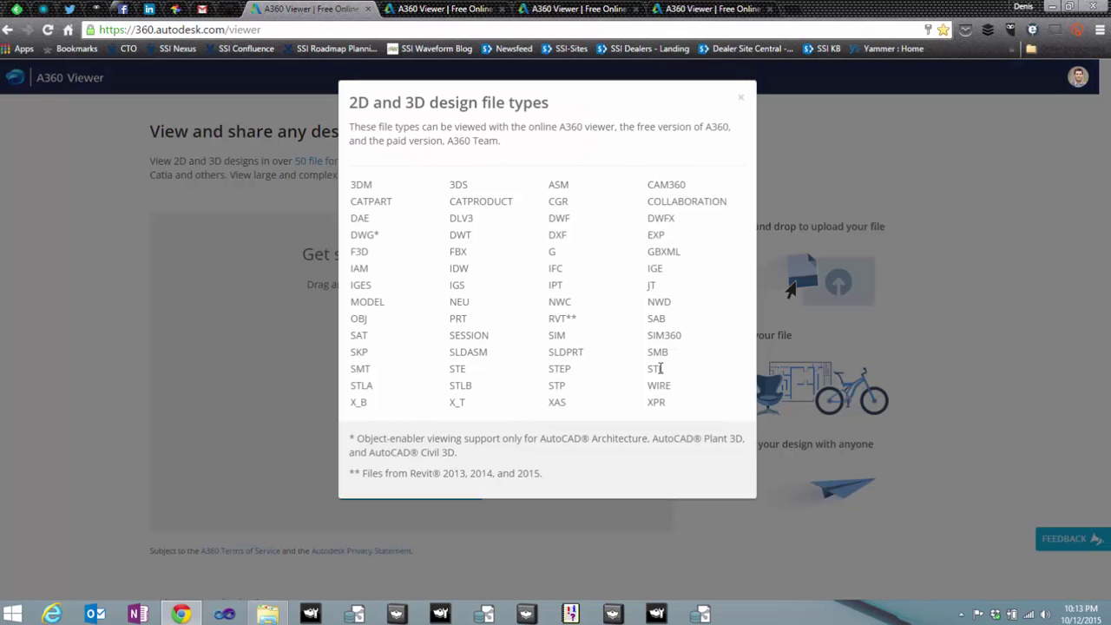
click(741, 101)
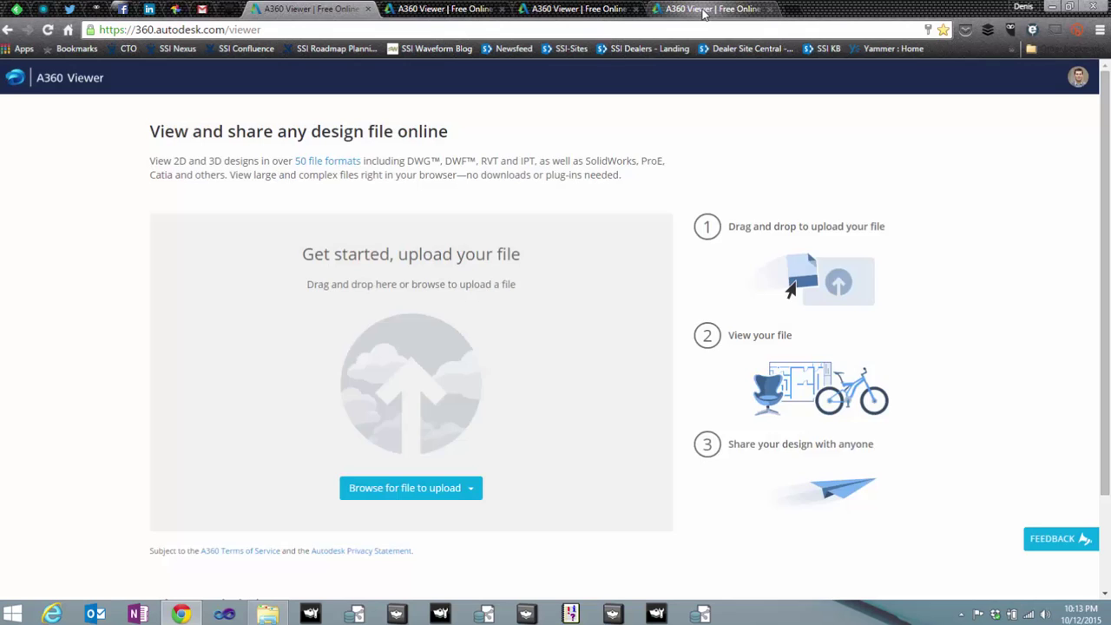
- Return to the PX105_Complete_Clean.nwd ship model and orbit it to show more deck from above
click(708, 11)
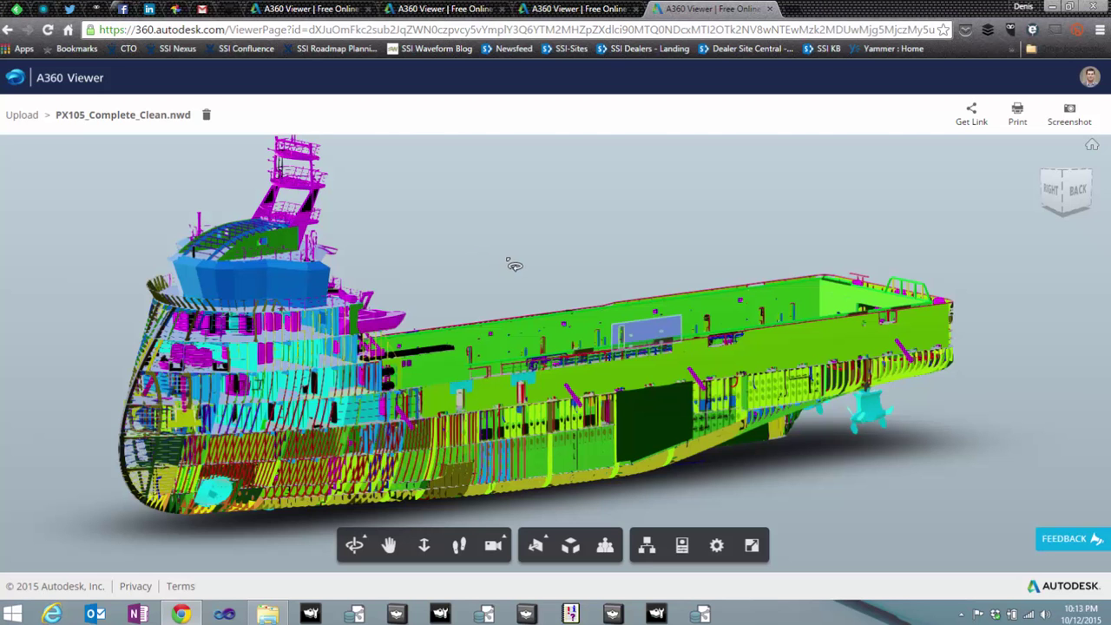
drag(431, 317, 497, 321)
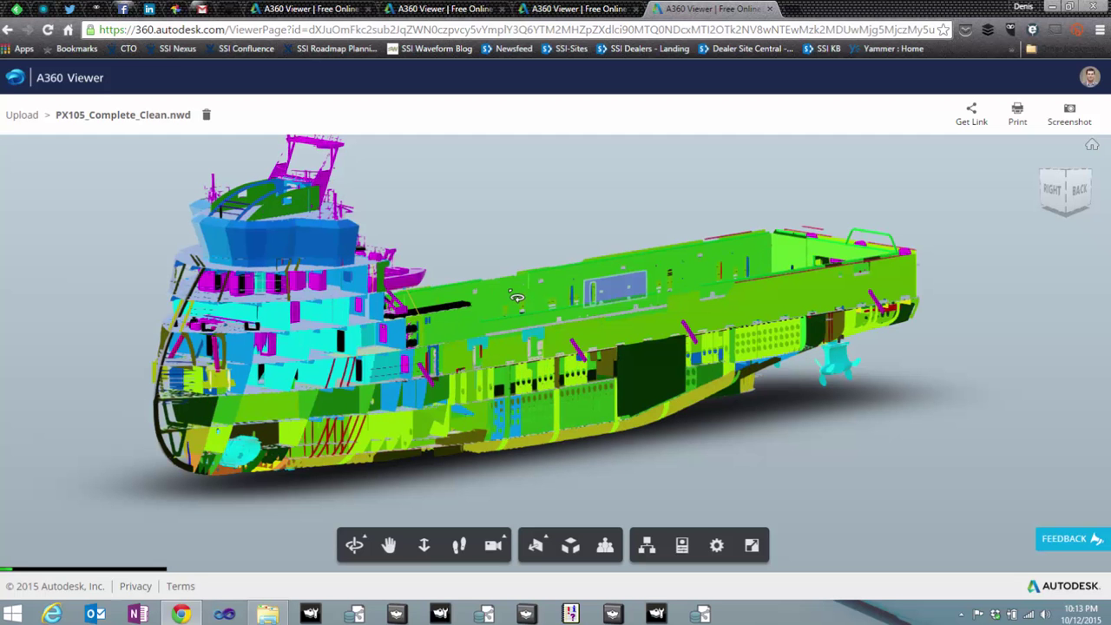
drag(483, 390, 532, 302)
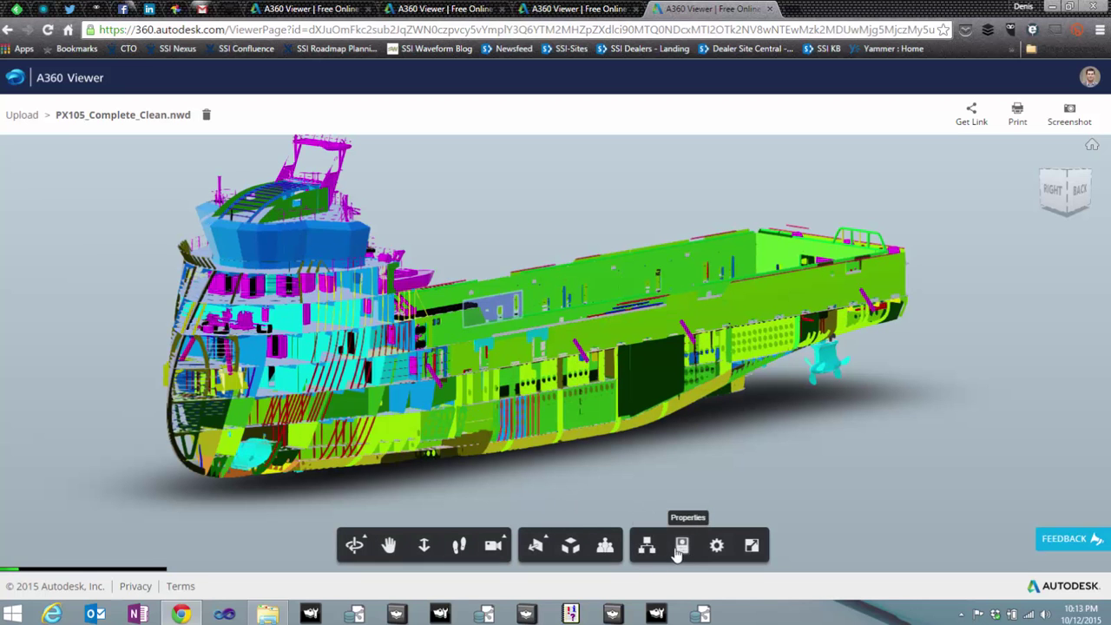
- Show the PLATE properties (1638.8kg, STEEL NV A-36) in an enlarged panel, then orbit and zoom closer
click(682, 545)
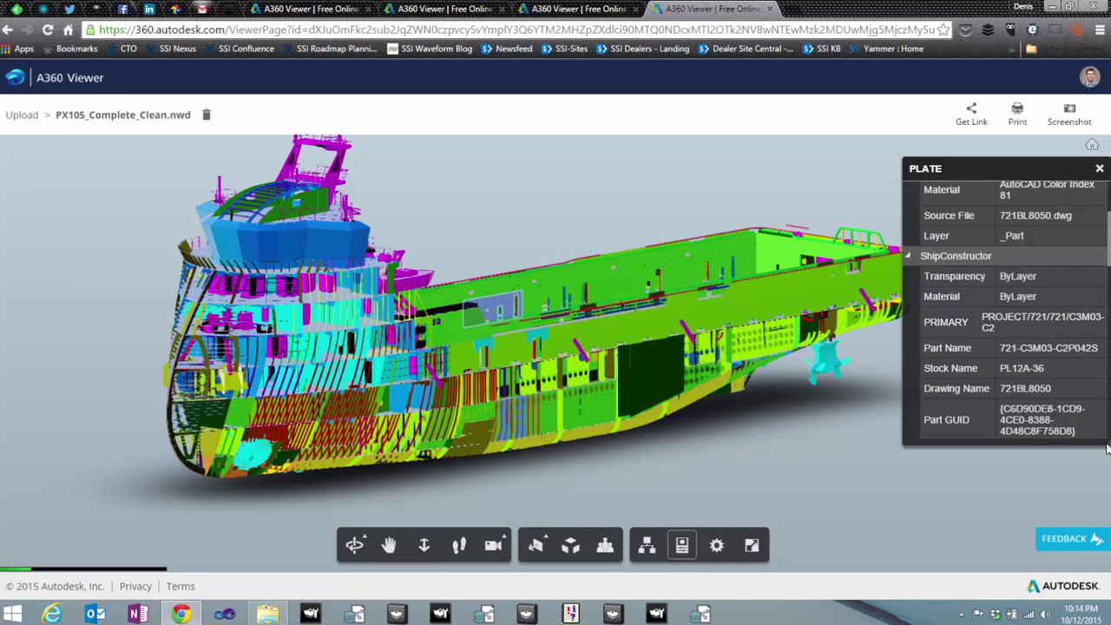
drag(1109, 460, 1109, 532)
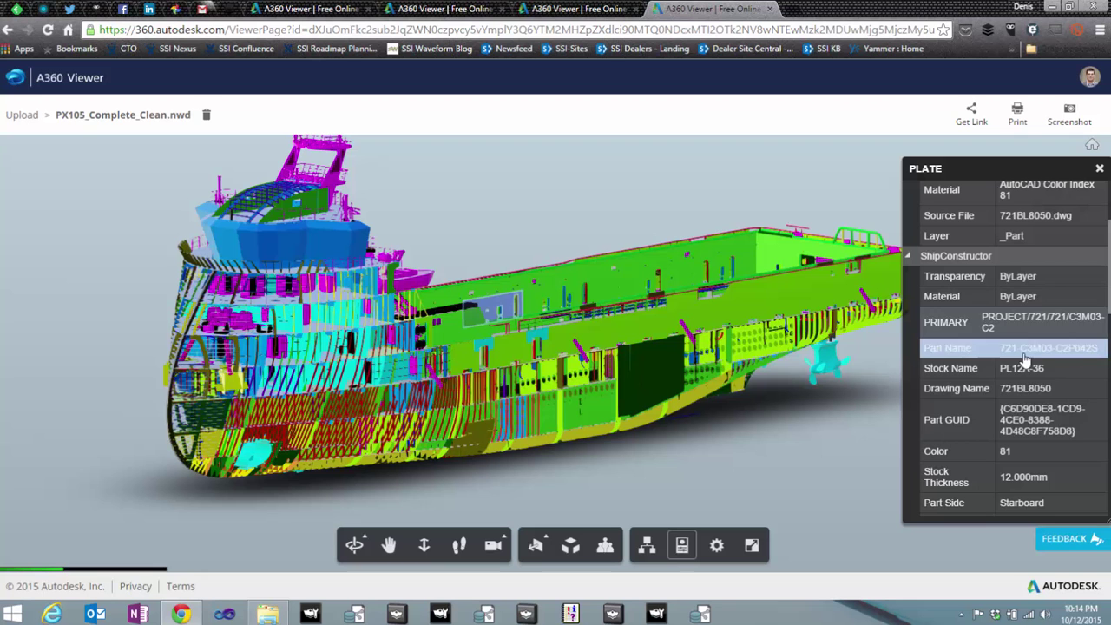
scroll(1041, 330, down, 3)
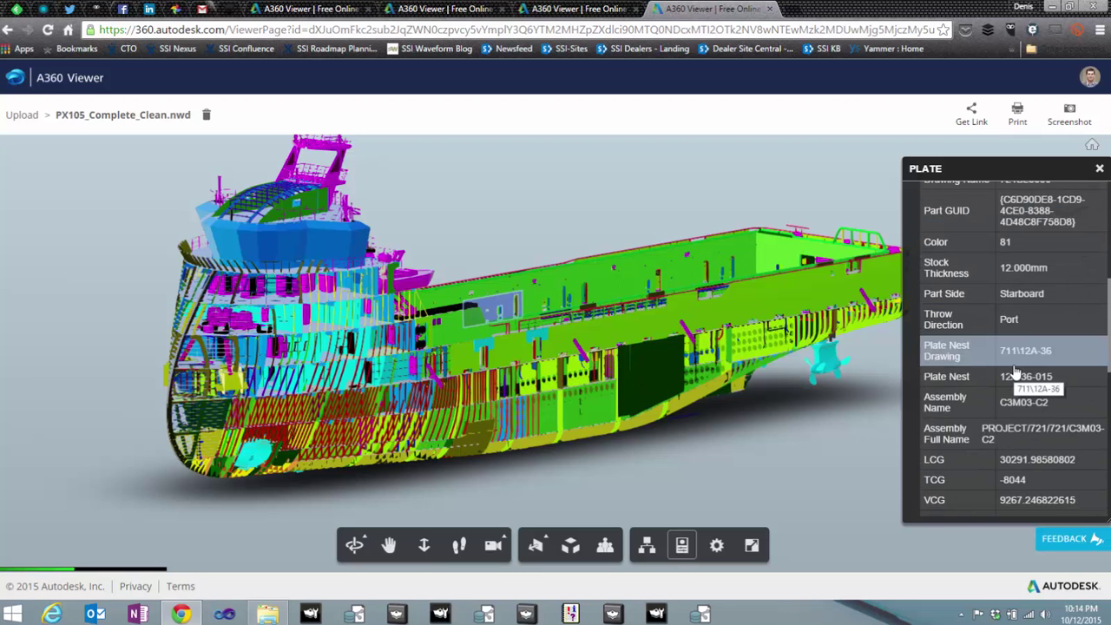
scroll(1007, 436, down, 3)
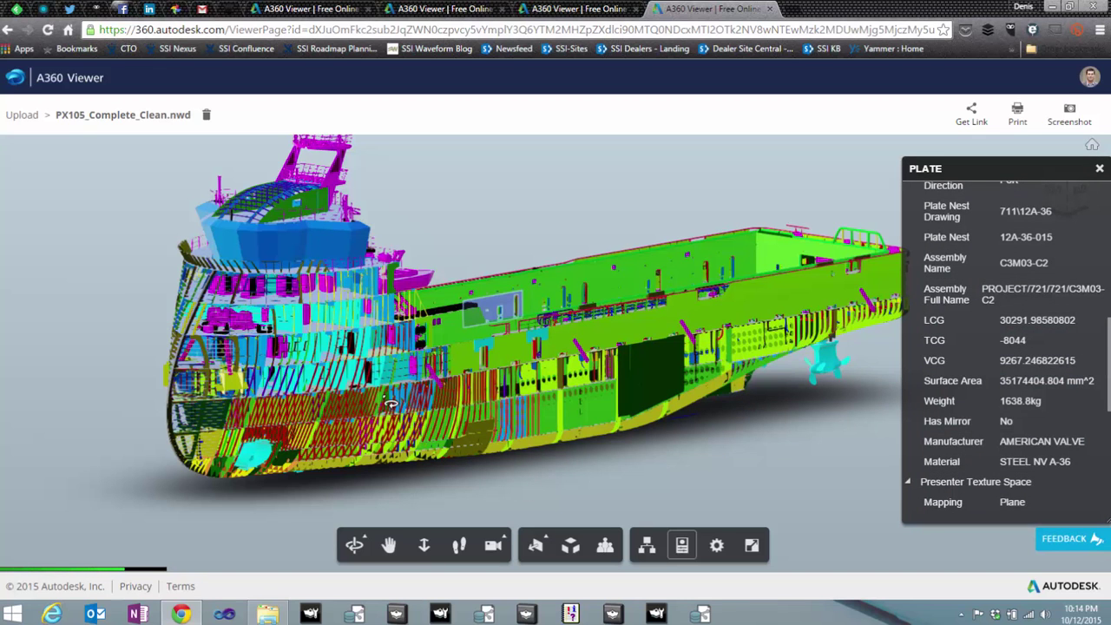
drag(386, 396, 338, 359)
scroll(338, 360, up, 5)
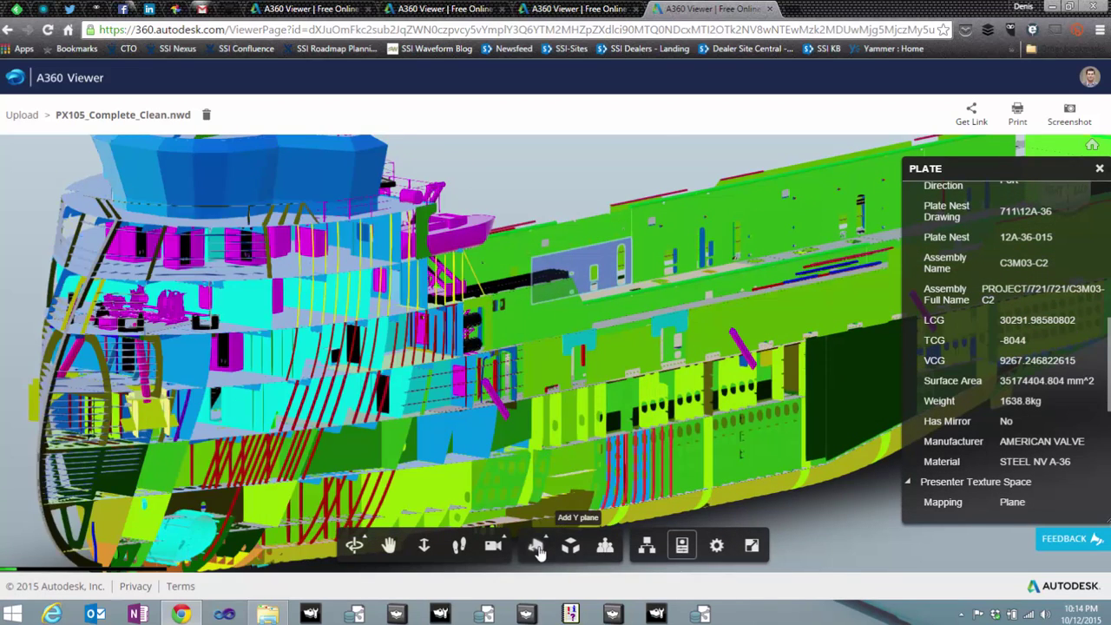
- Add a Y section plane to cut through the ship, then return to the upload page tab
click(538, 547)
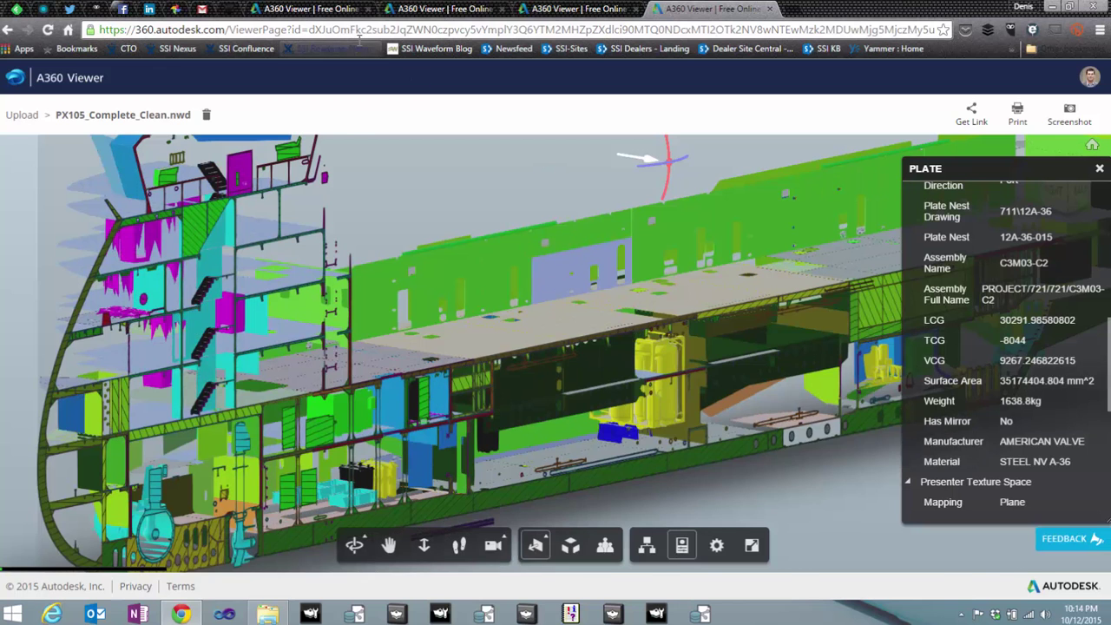
click(330, 11)
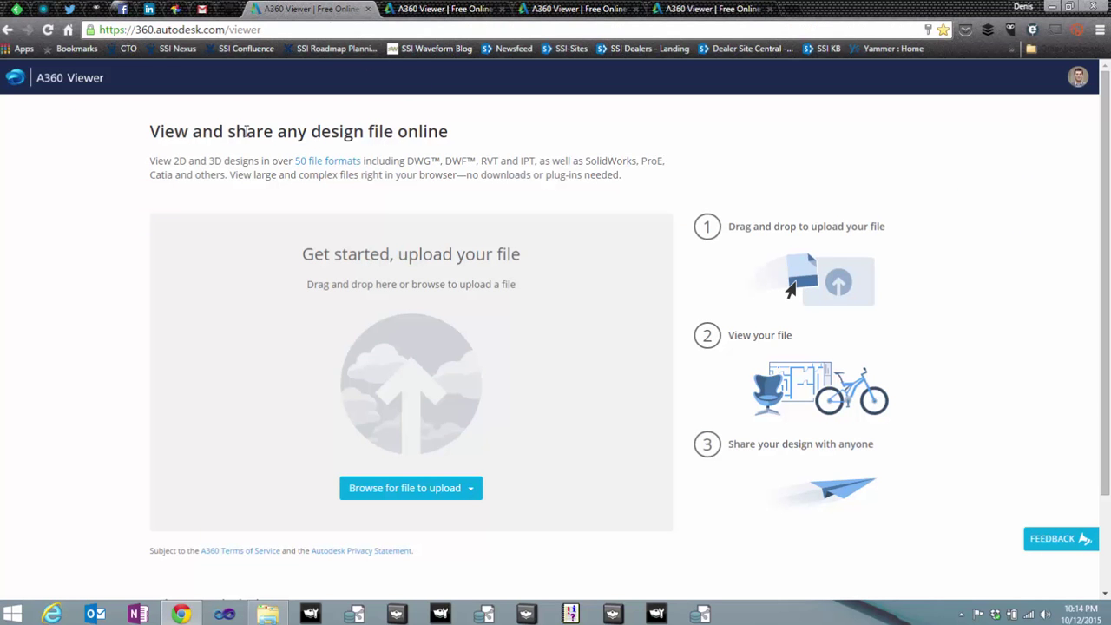
- Select the viewer page's web address and open the Complete_Clean folder in File Explorer
drag(261, 29, 86, 26)
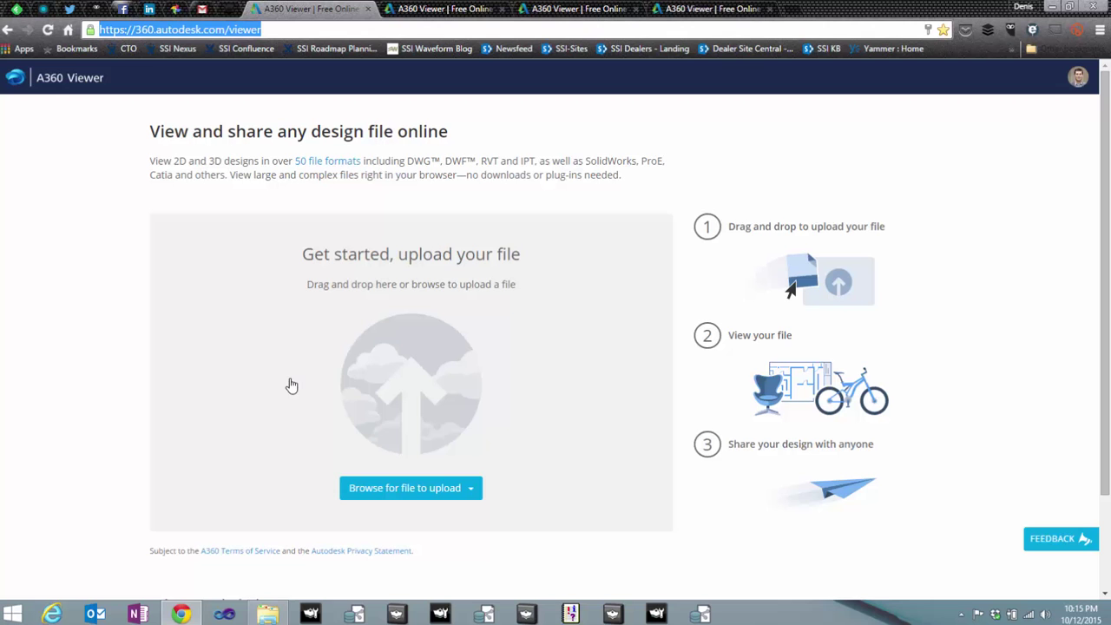
click(271, 610)
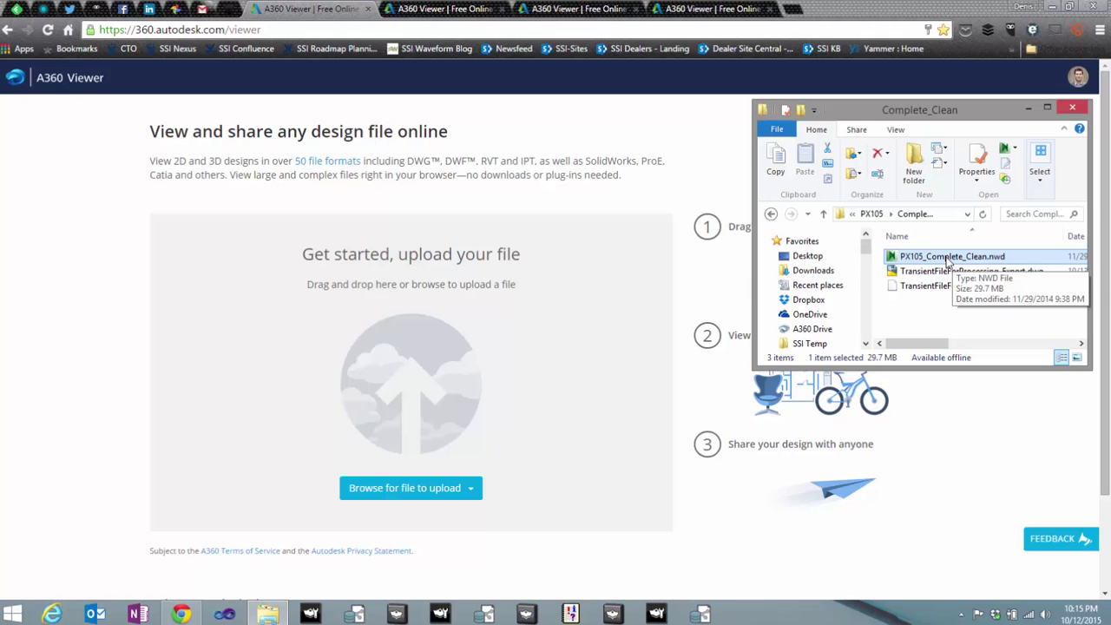
- Drag the .nwd, .dwg and .stp files into three upload tabs, choosing 'No more files' for the DWG
drag(948, 260, 525, 314)
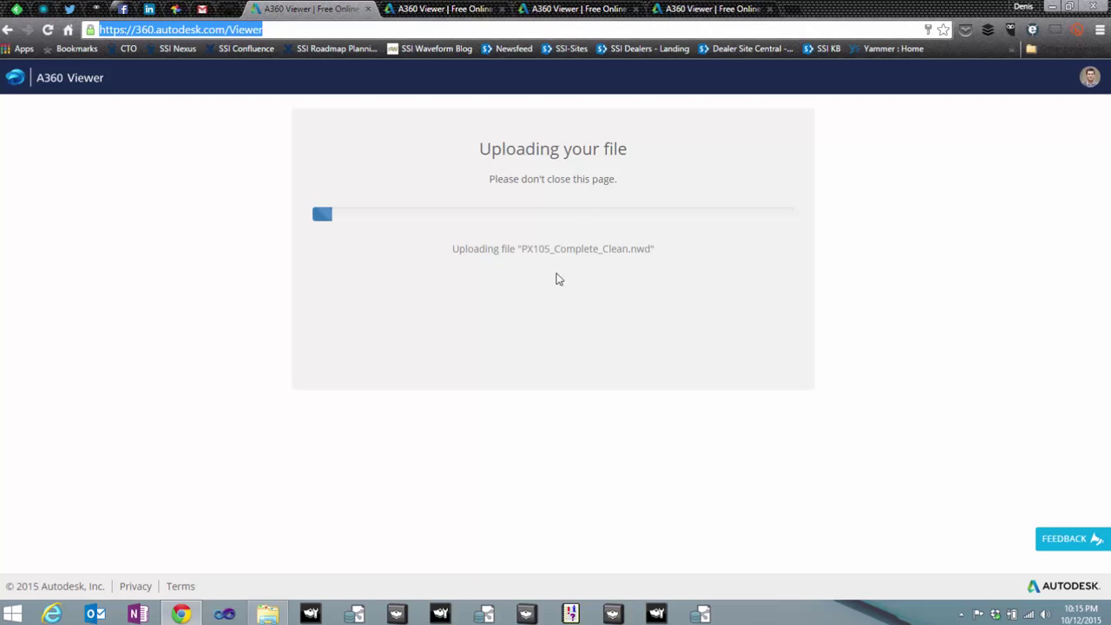
click(418, 9)
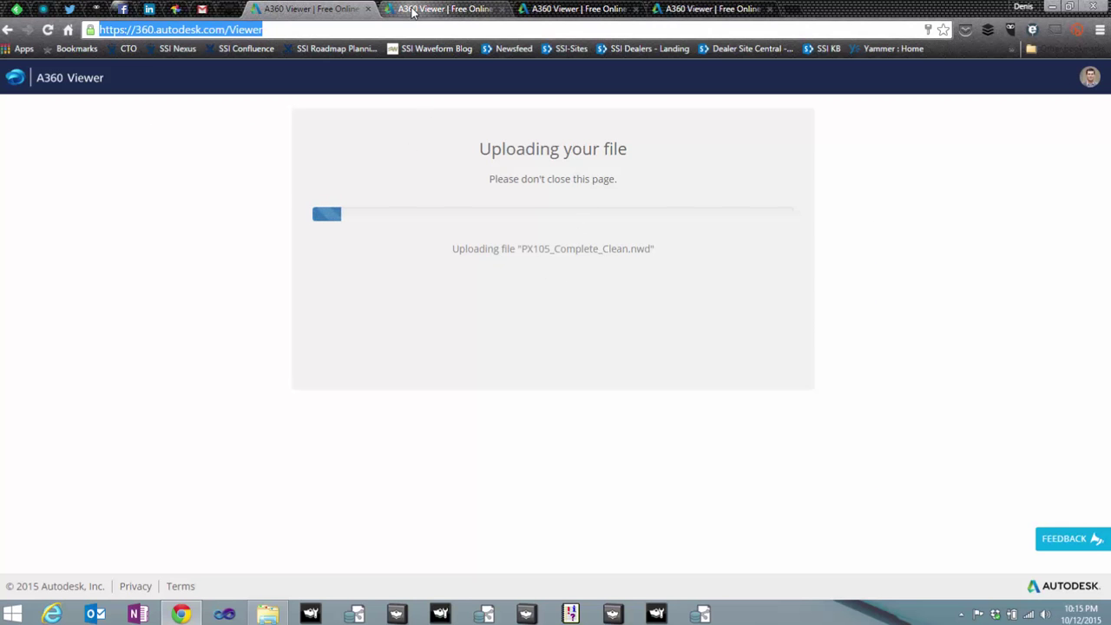
click(267, 613)
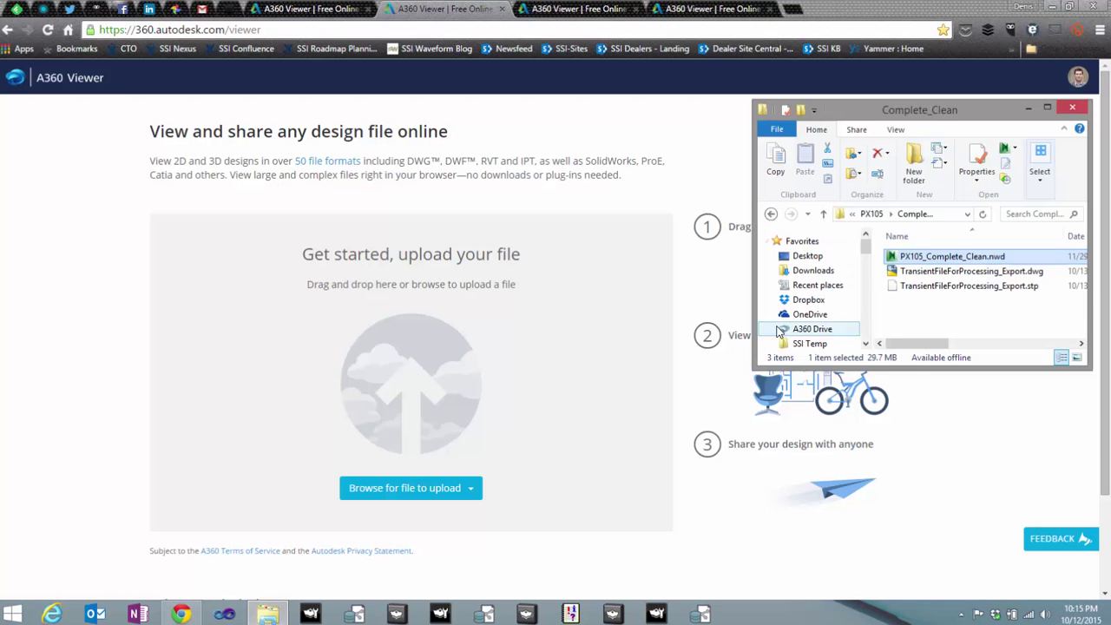
drag(940, 273, 439, 302)
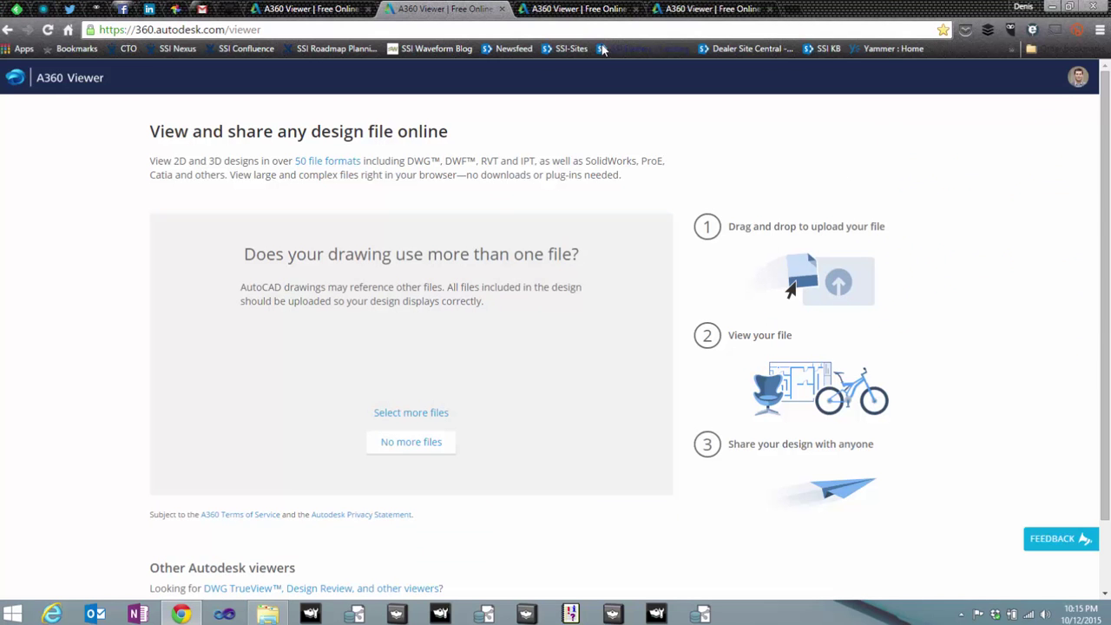
click(402, 447)
click(562, 12)
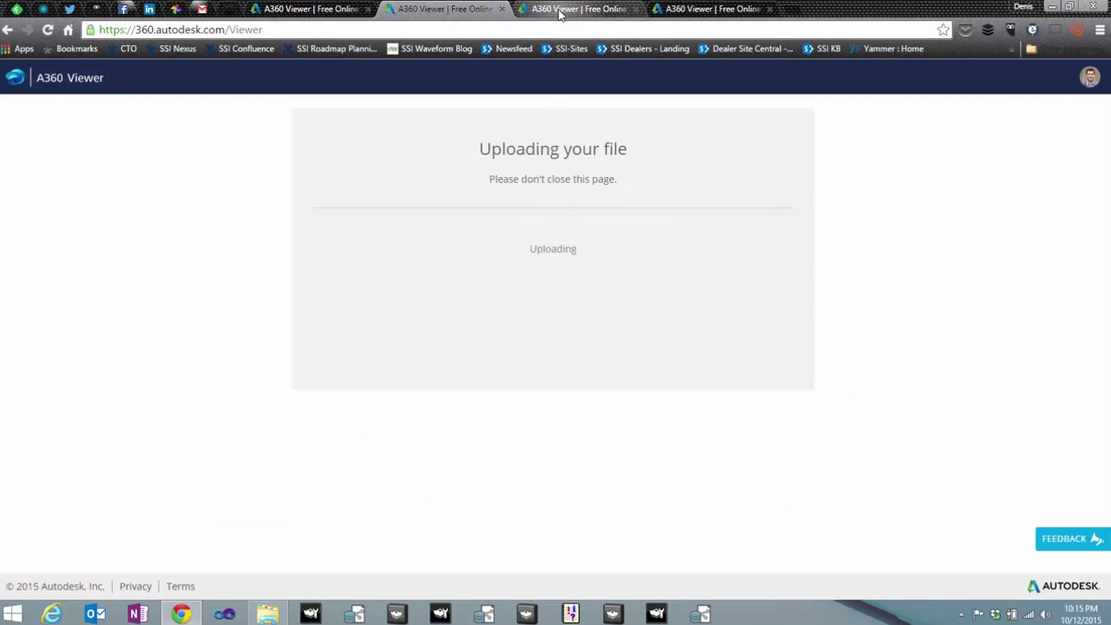
click(267, 614)
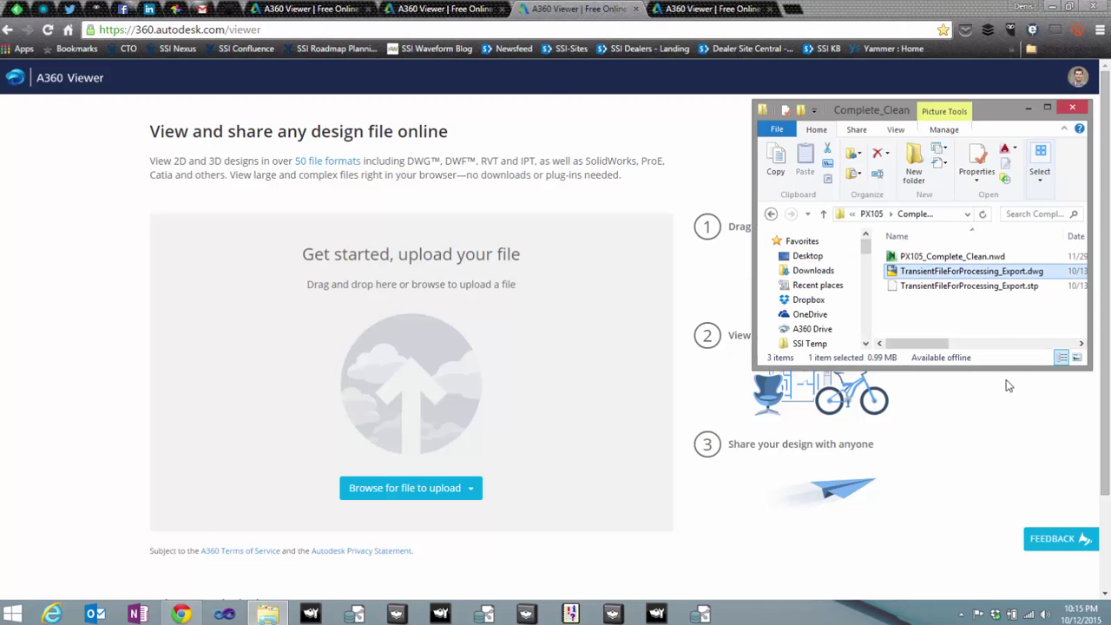
drag(983, 288, 535, 318)
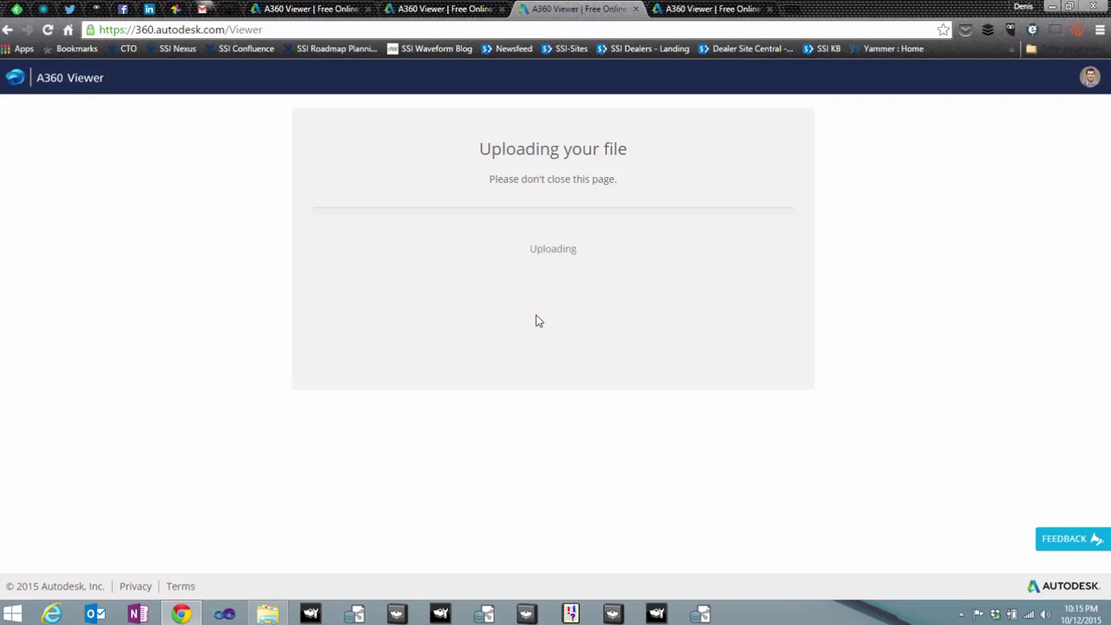
- Check the PX105 model's upload progress, then view the processed TransientFileForProcessing_Export.dwg in 2D
click(441, 14)
click(313, 9)
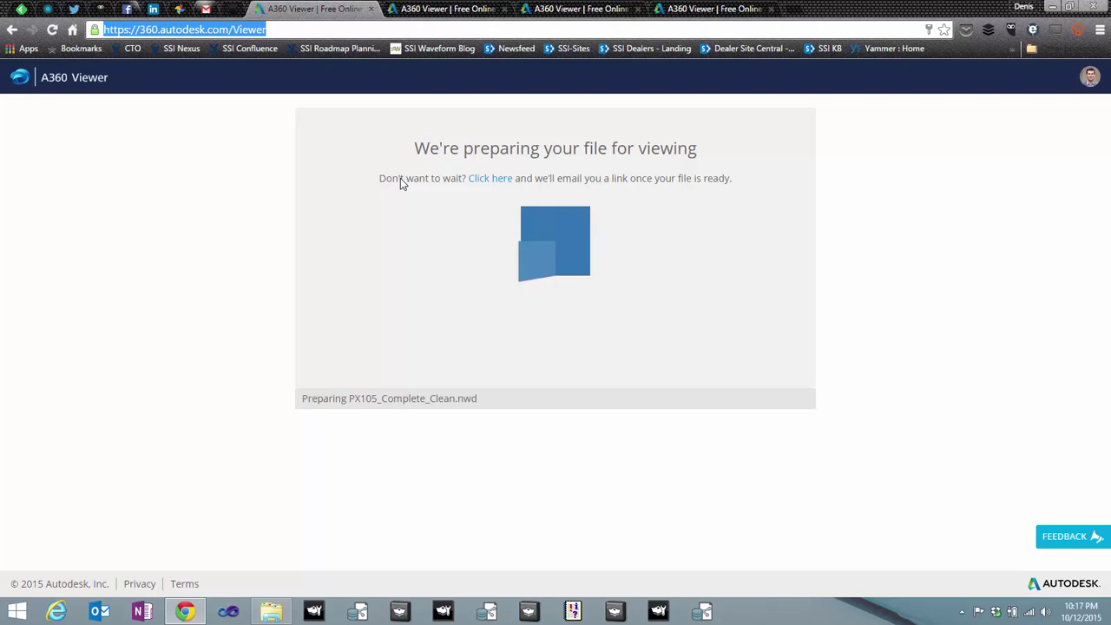
click(426, 11)
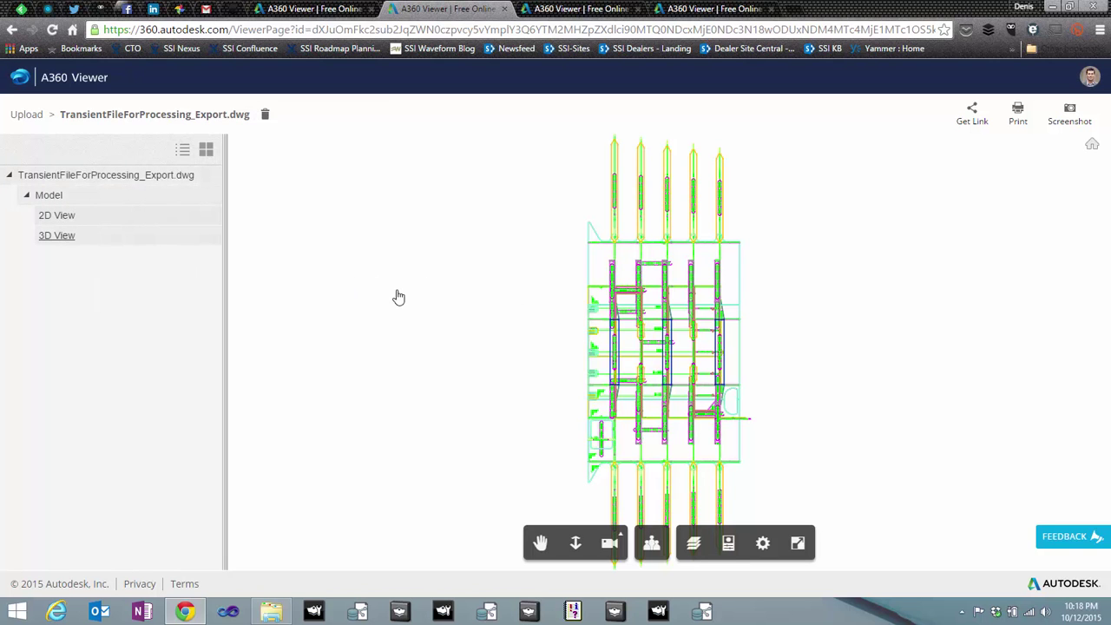
- Display the DWG's 3D View and orbit the shaded hull block to a tilted angle
click(74, 238)
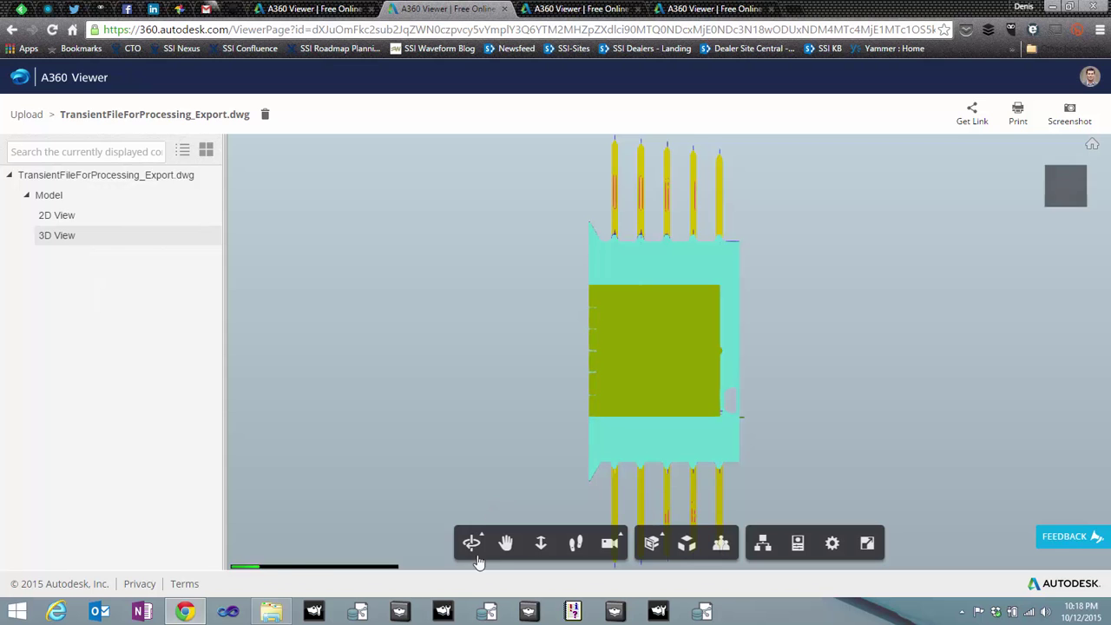
click(483, 545)
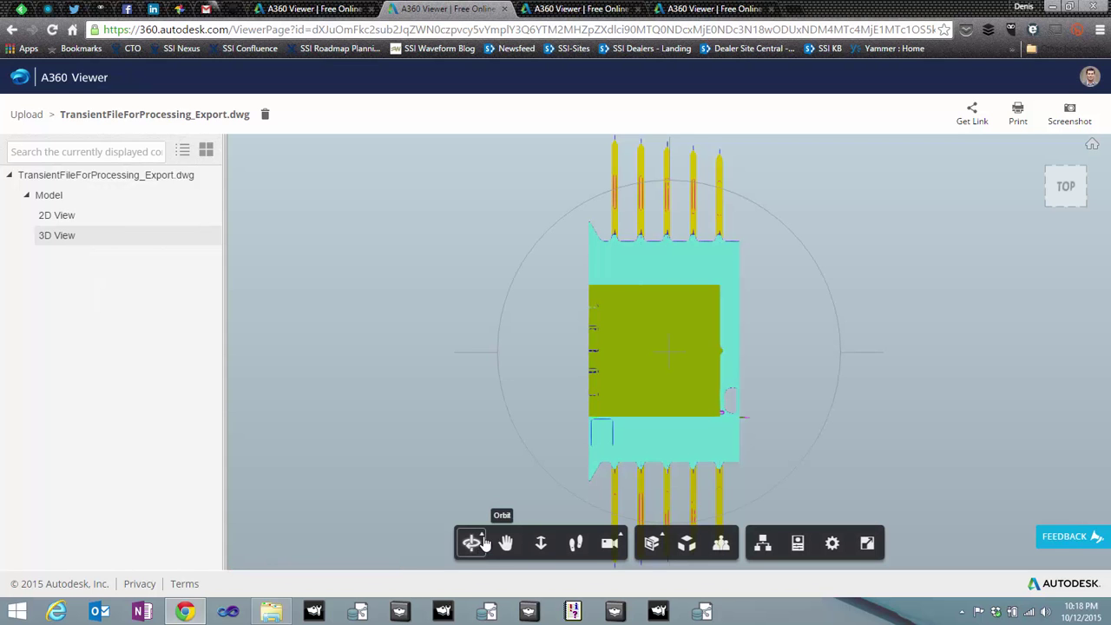
mouse_move(860, 382)
mouse_down()
mouse_move(806, 248)
mouse_move(721, 178)
mouse_move(665, 309)
mouse_move(657, 255)
mouse_move(665, 274)
mouse_up()
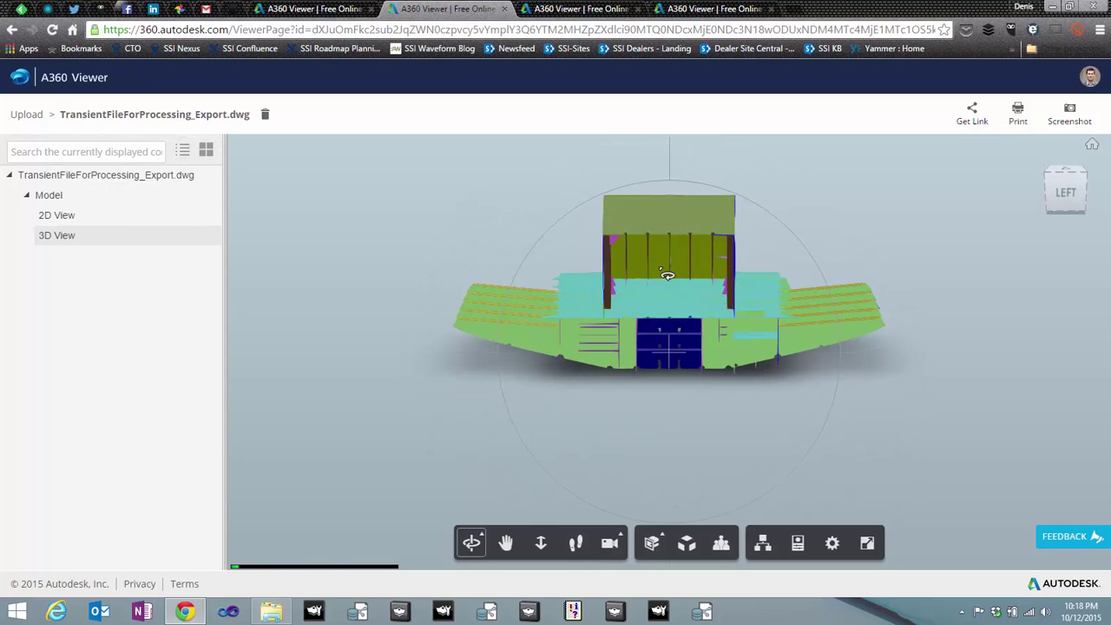
drag(492, 377, 634, 217)
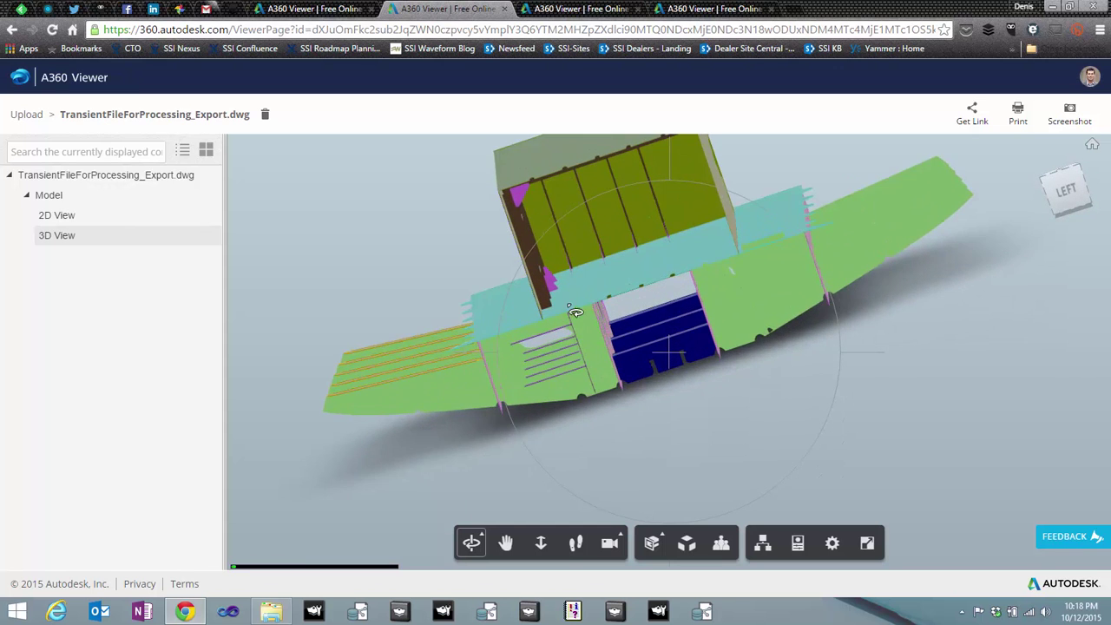
- Open the TransientFileForProcessing_Export.stp tab and orbit the hull block to look into its box structure
click(557, 10)
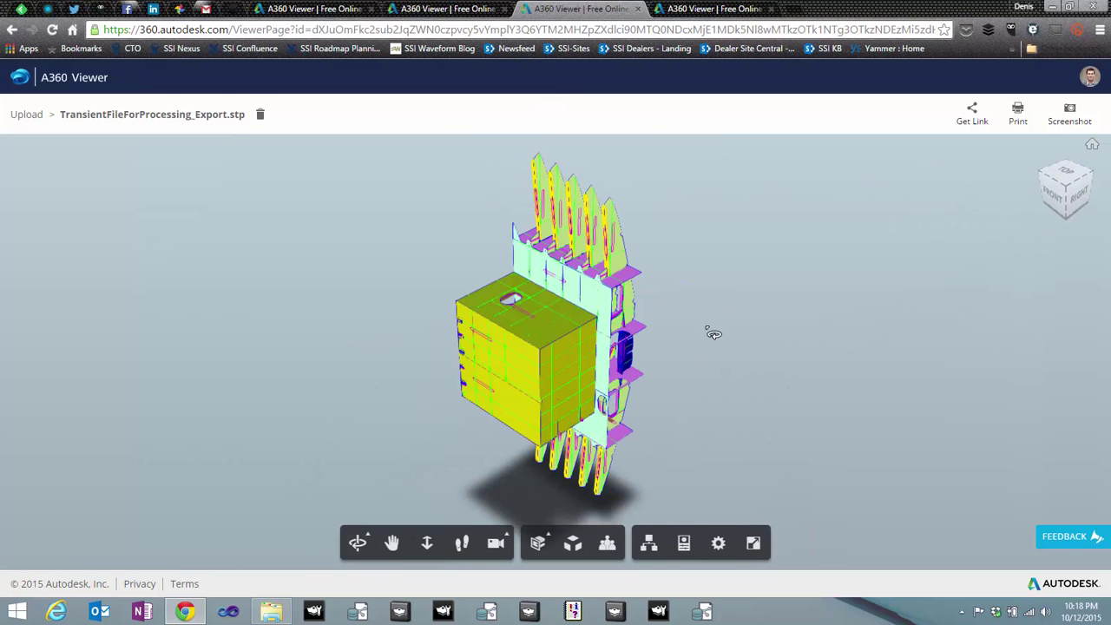
click(359, 543)
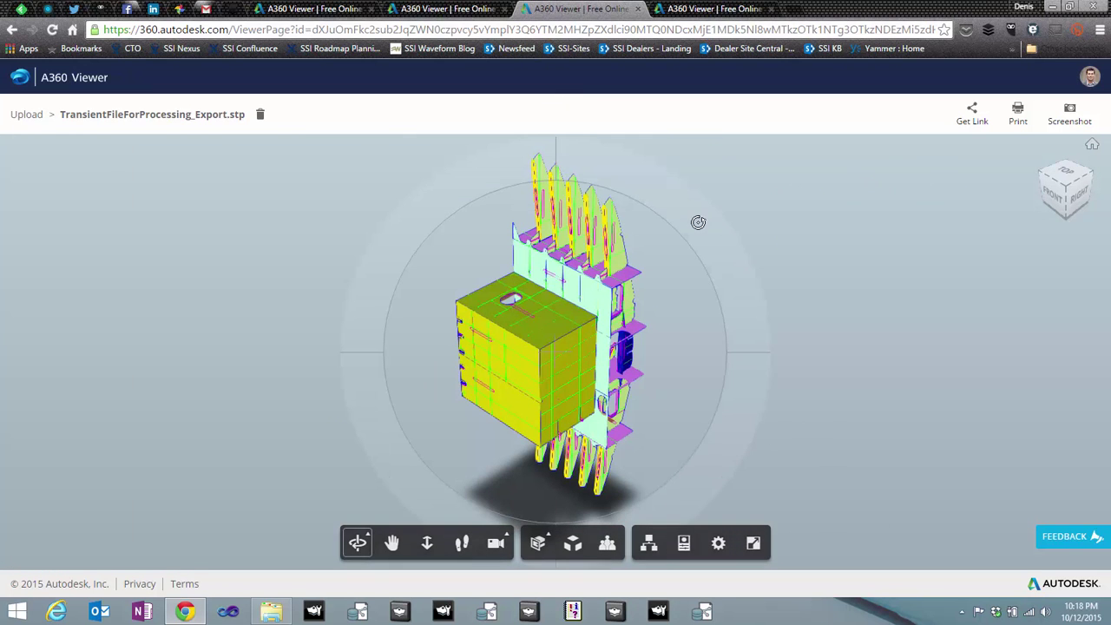
drag(697, 223, 510, 323)
drag(508, 367, 351, 61)
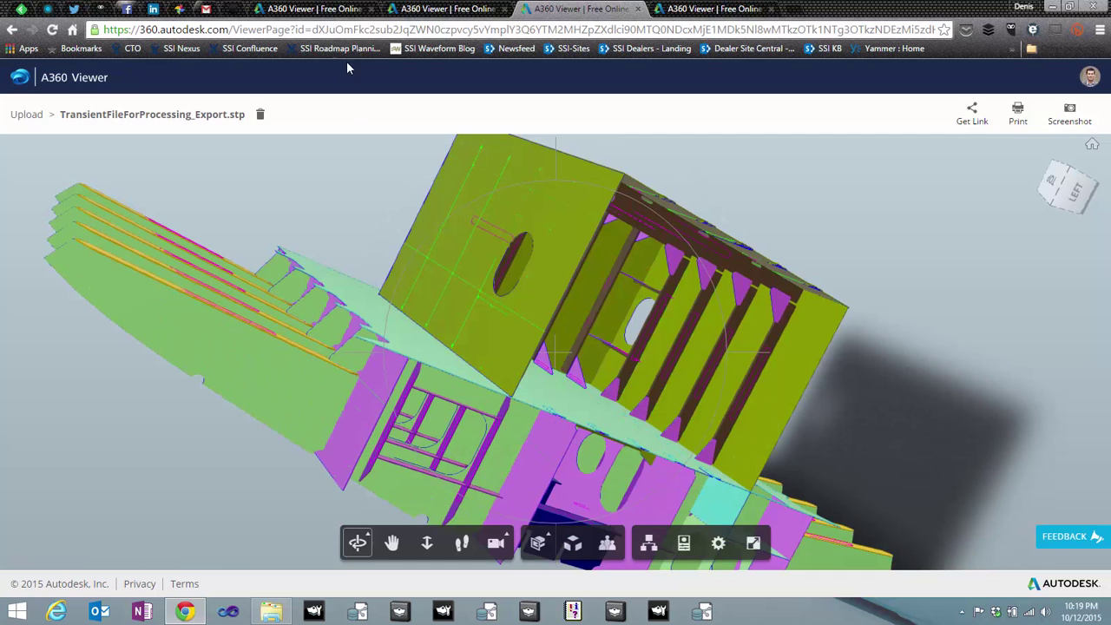
- Switch to the PX105_Complete_Clean.nwd ship model and orbit it to an end-on view and other angles
click(310, 9)
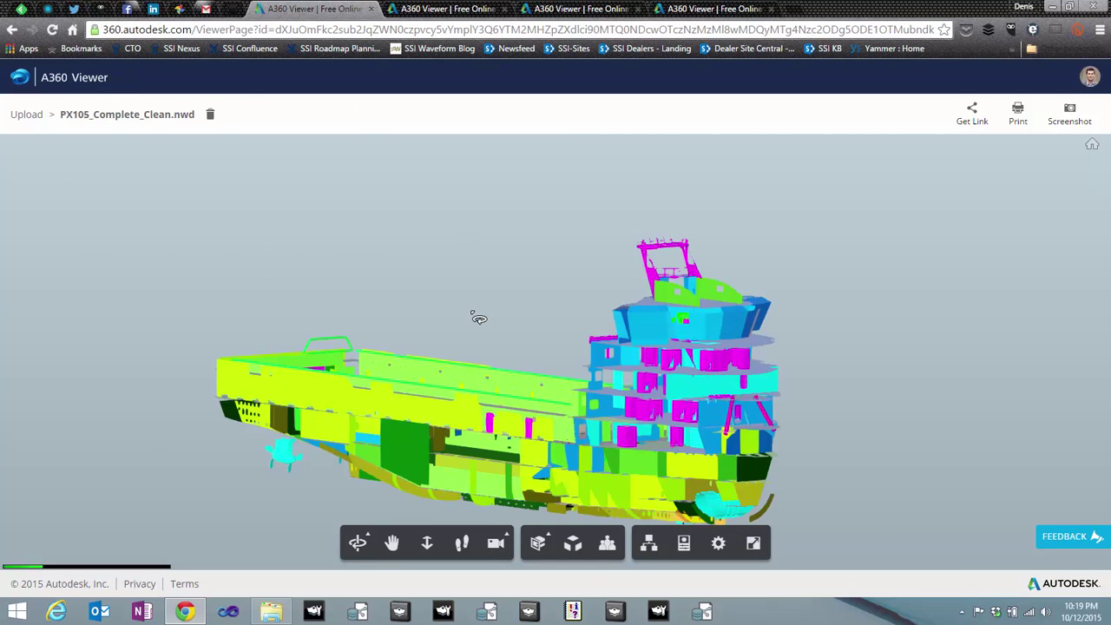
drag(478, 315, 439, 372)
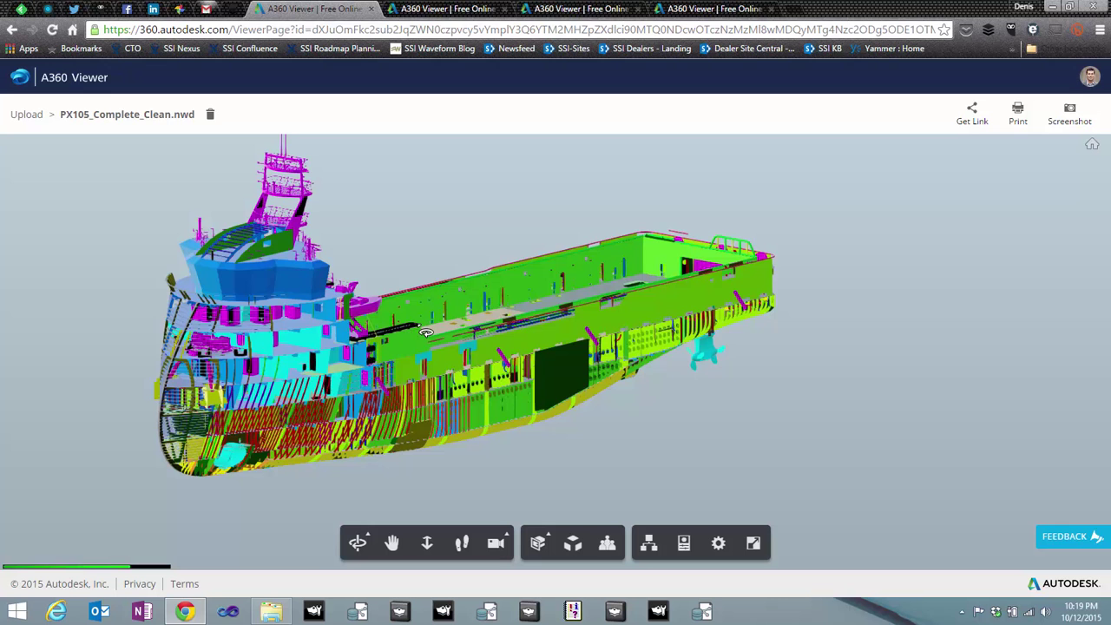
drag(410, 352, 441, 341)
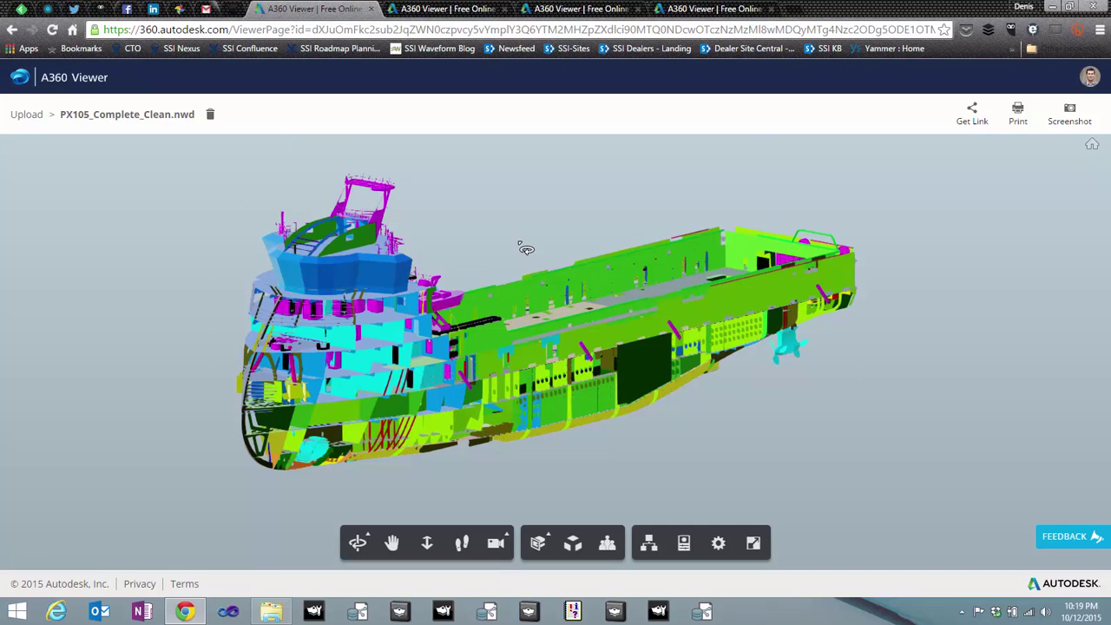
drag(526, 249, 526, 250)
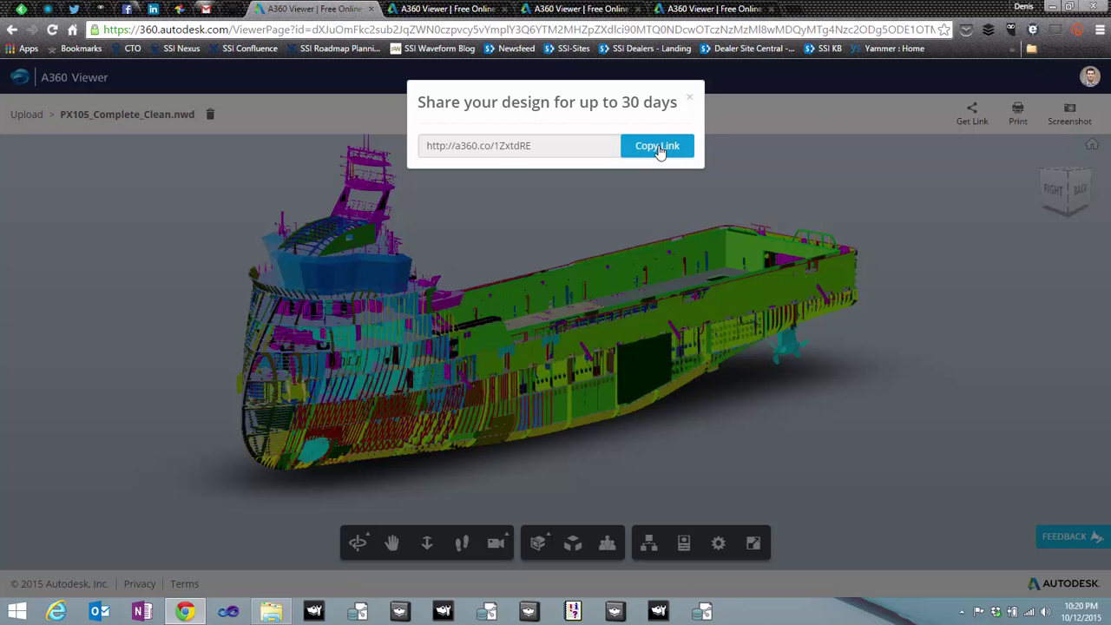
- Paste the ship model's share link into the A360 Blog Post email draft and send it
click(206, 9)
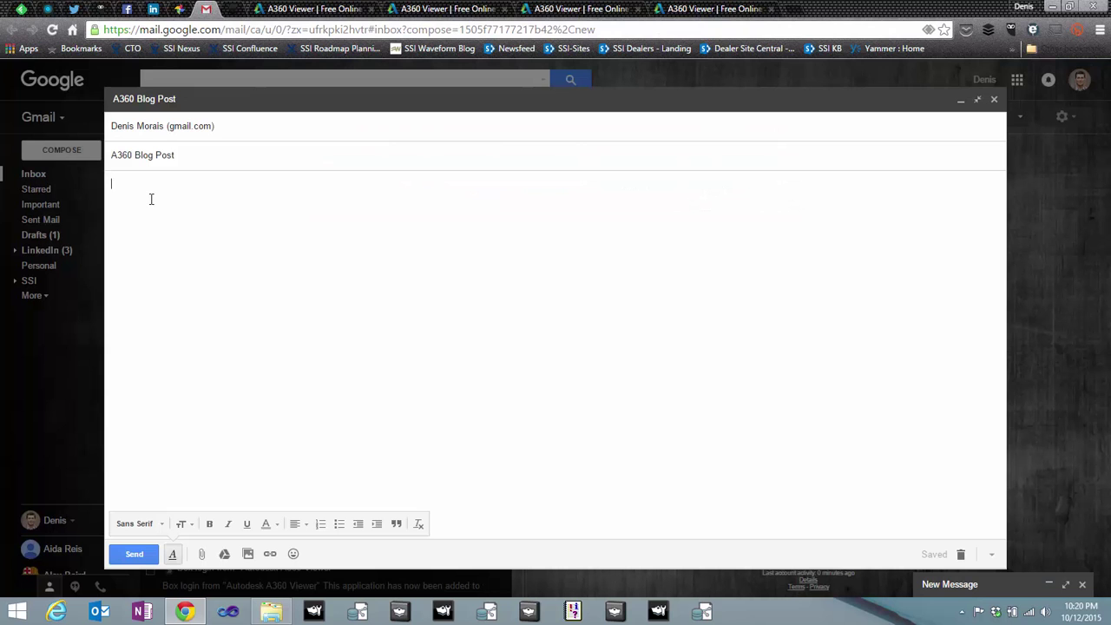
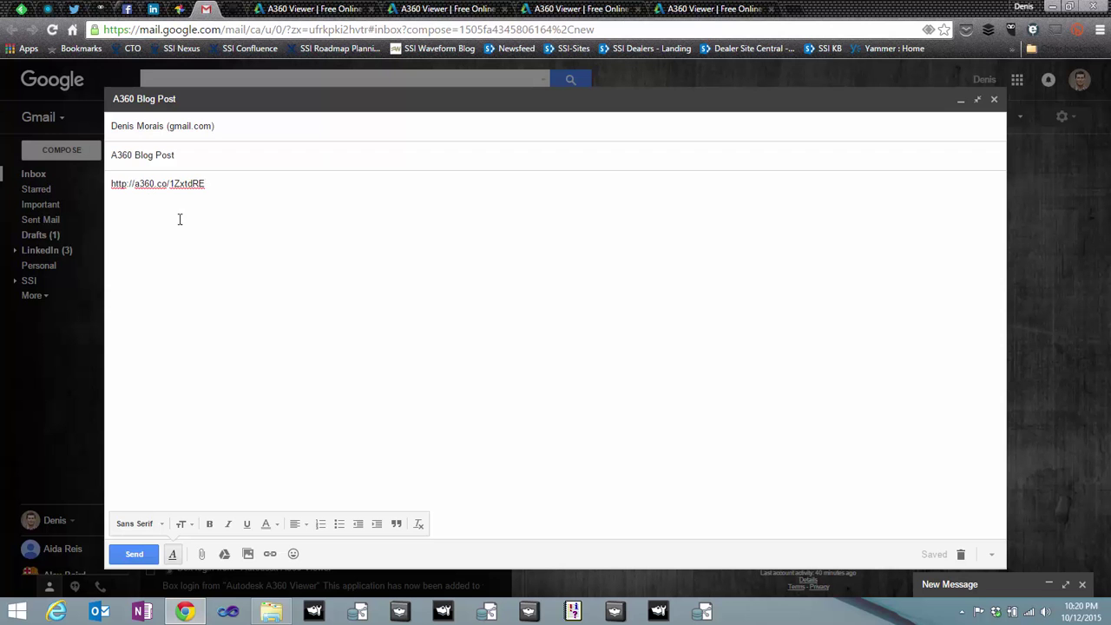
click(135, 555)
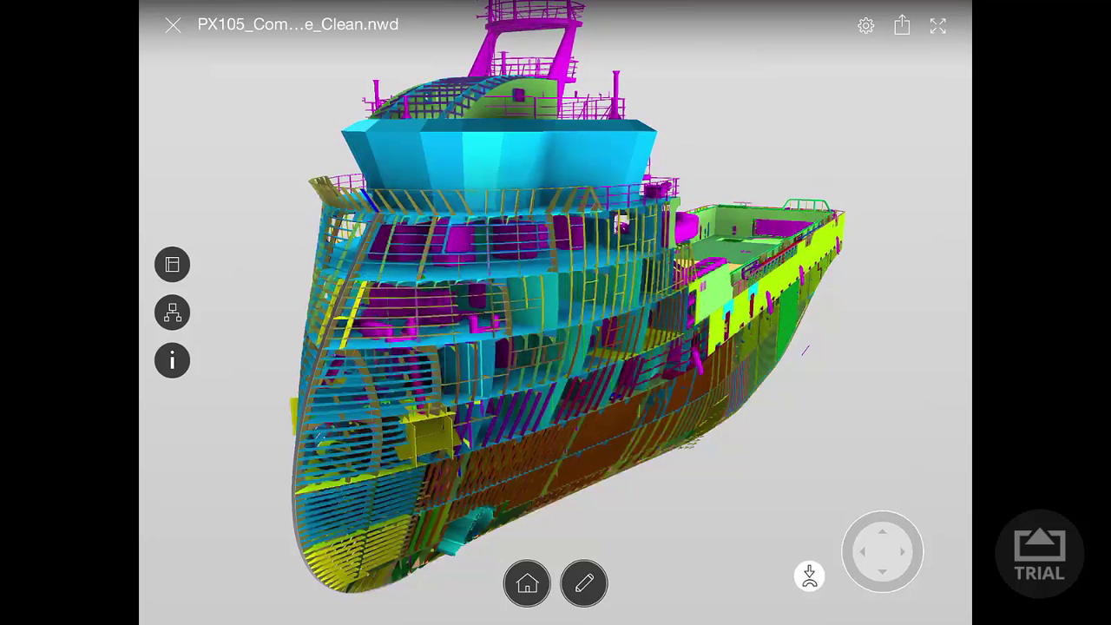
- Inspect a superstructure part's properties (STEEL NV A material, 7.000mm stock thickness), then deselect it
click(595, 146)
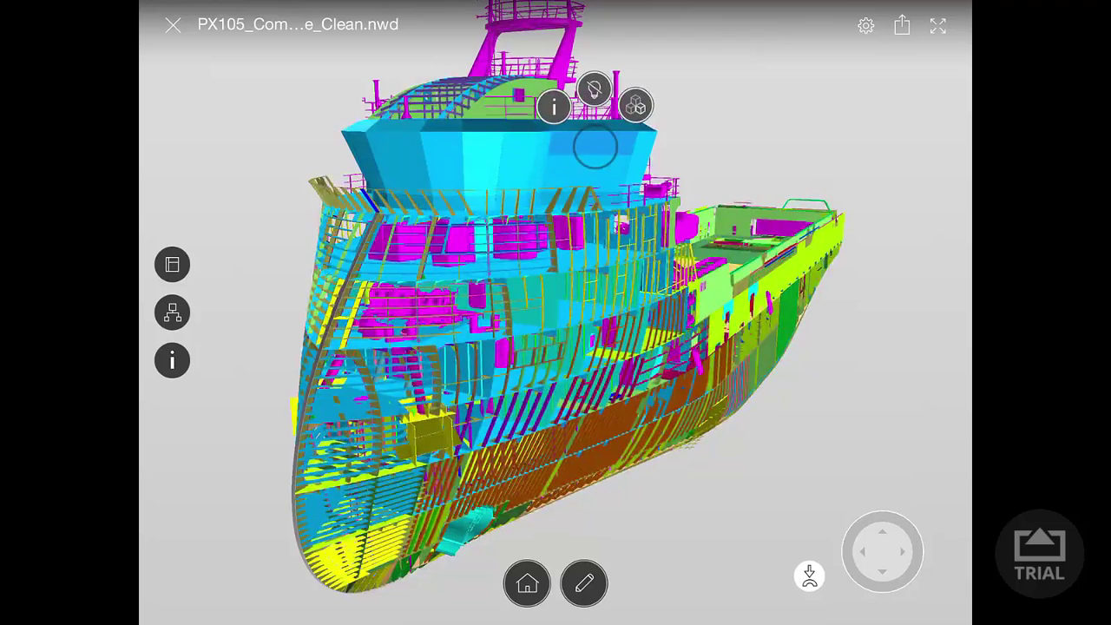
click(554, 106)
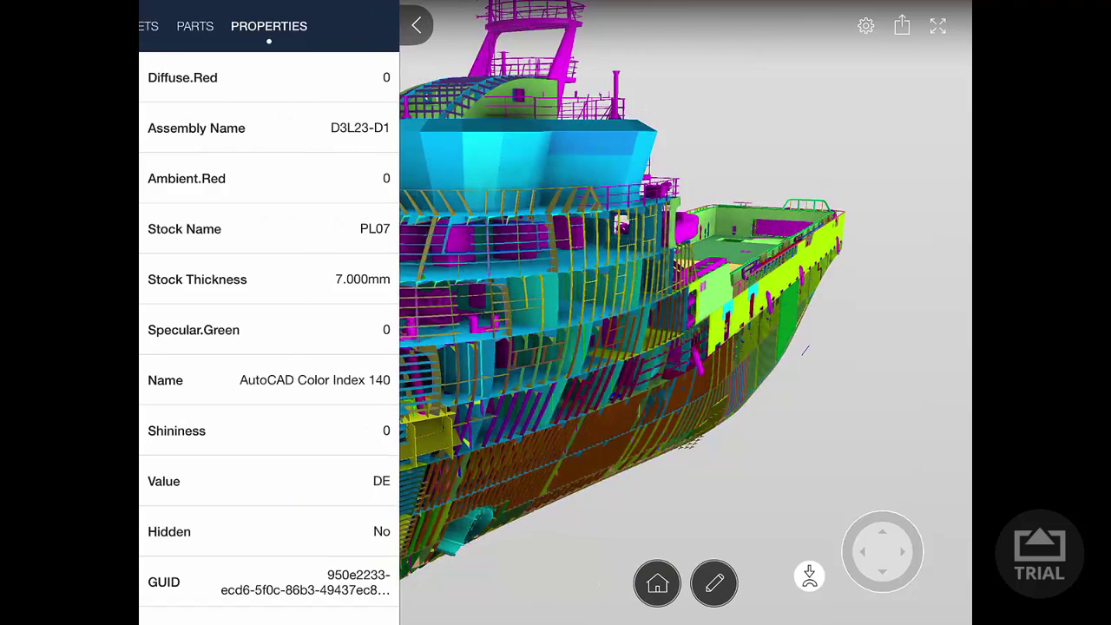
scroll(269, 339, down, 5)
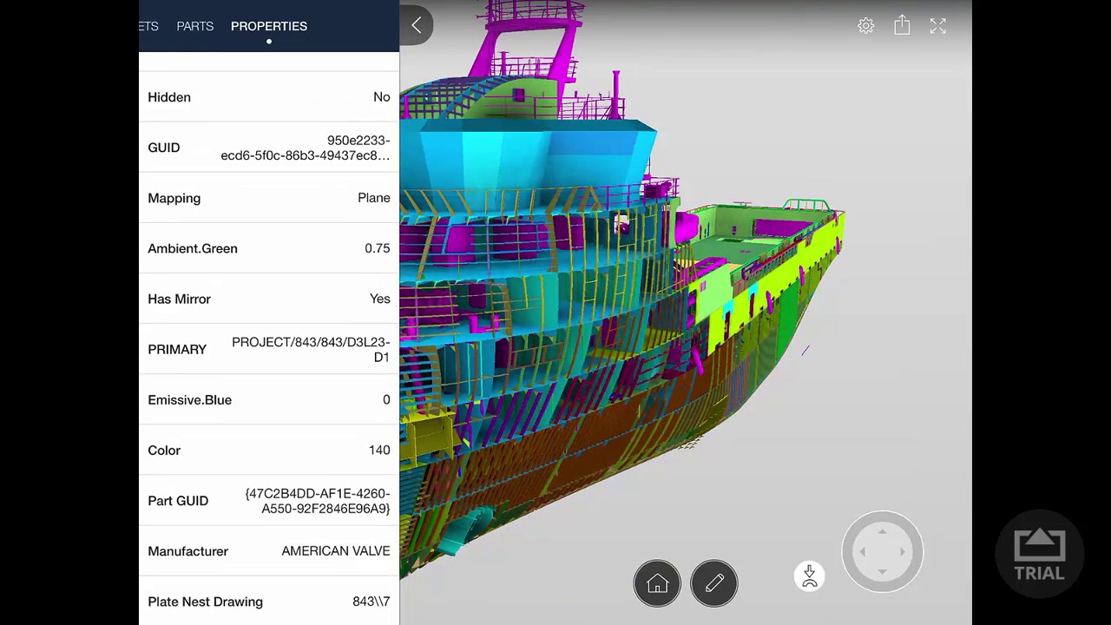
scroll(269, 338, down, 5)
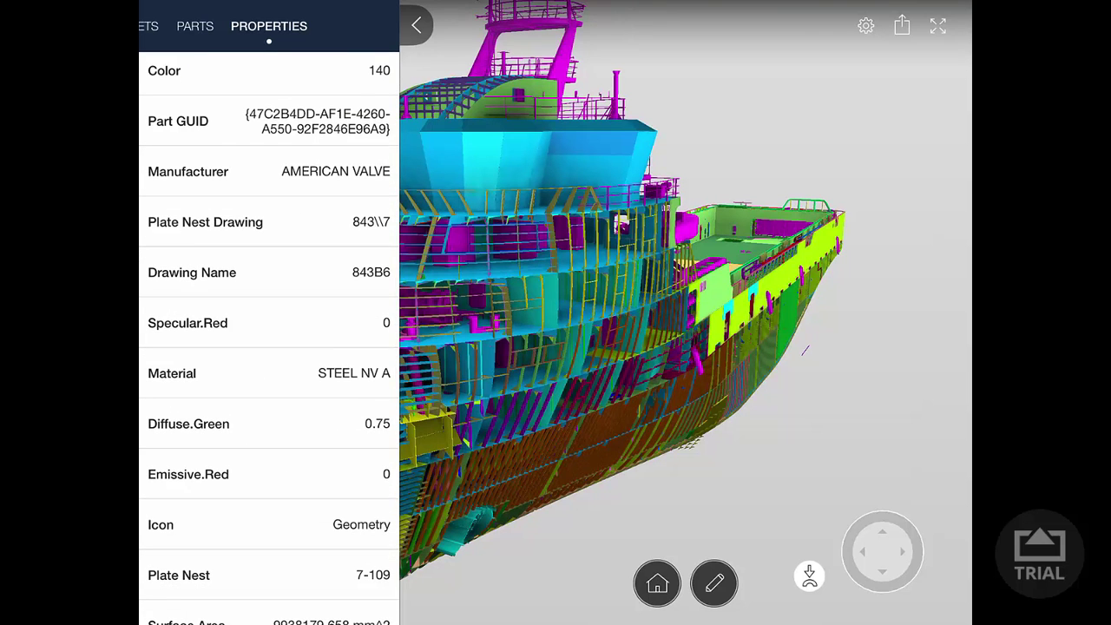
scroll(269, 339, down, 4)
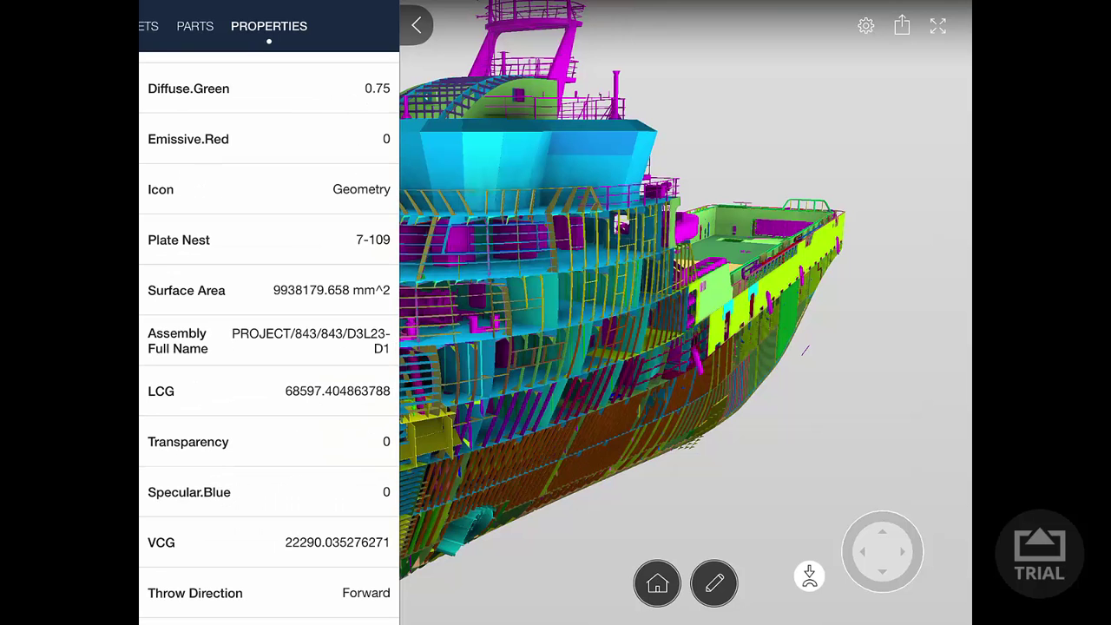
click(619, 329)
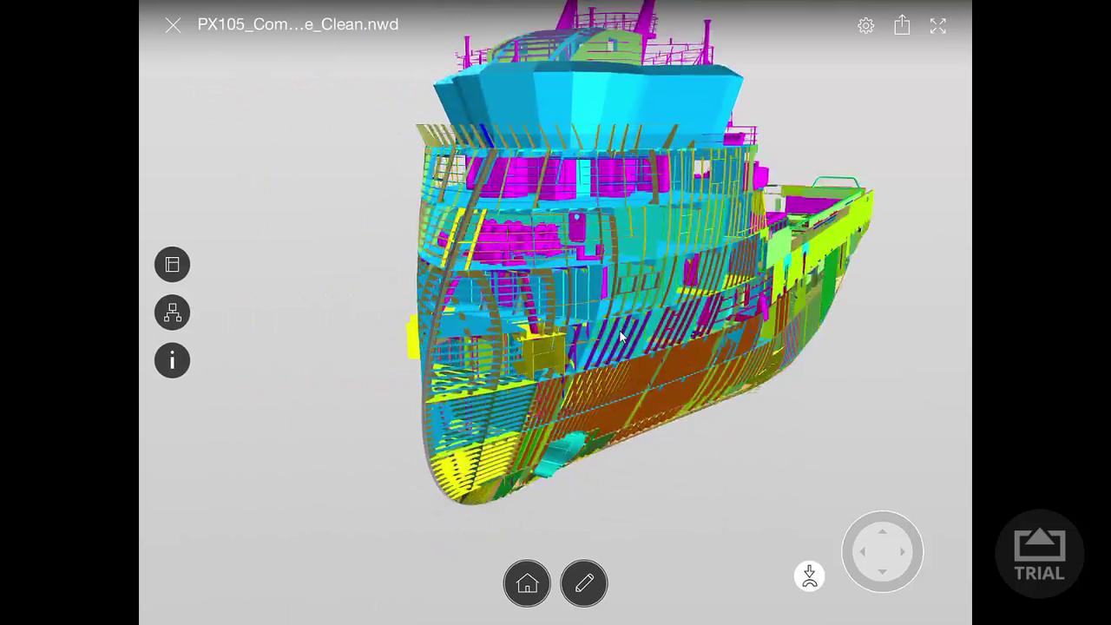
- Isolate the cyan tank near the hull bottom, then restore every ship part with Show All
click(564, 453)
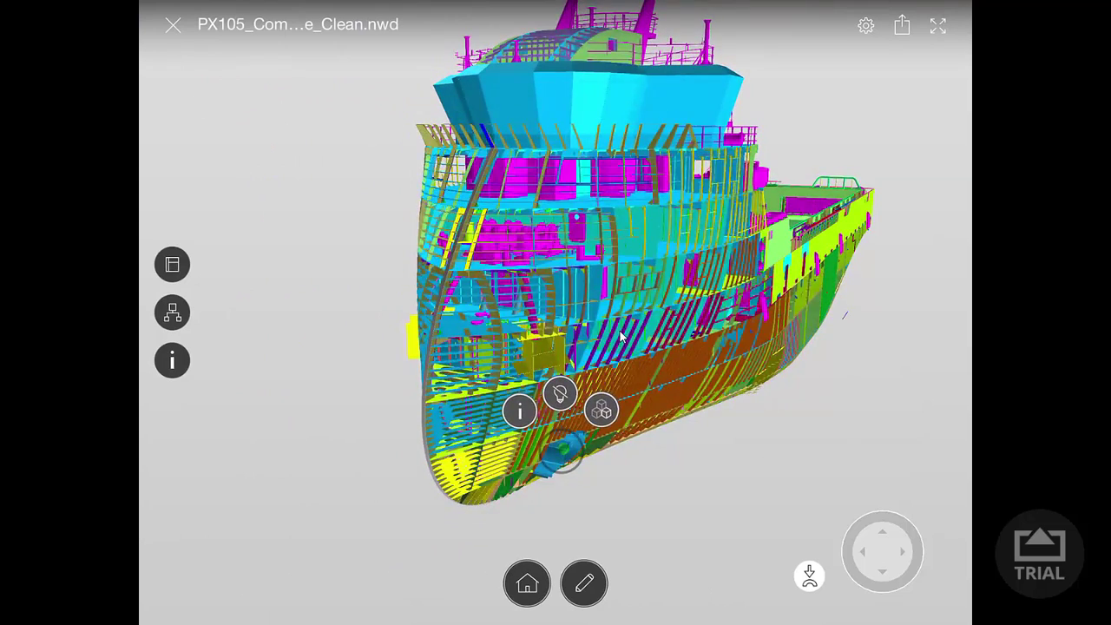
click(602, 410)
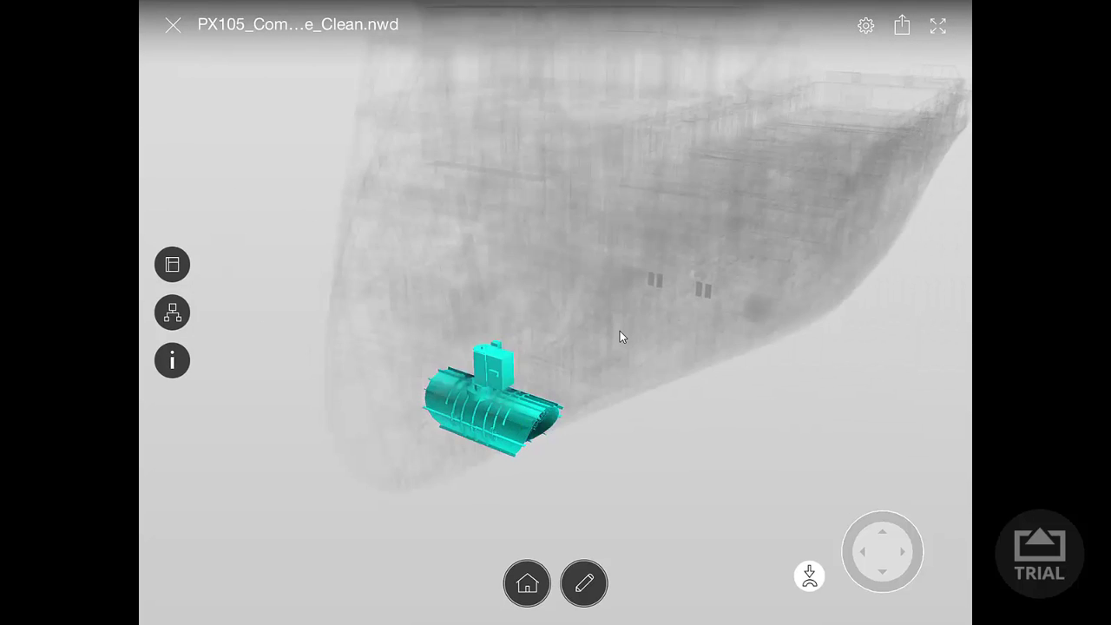
click(526, 351)
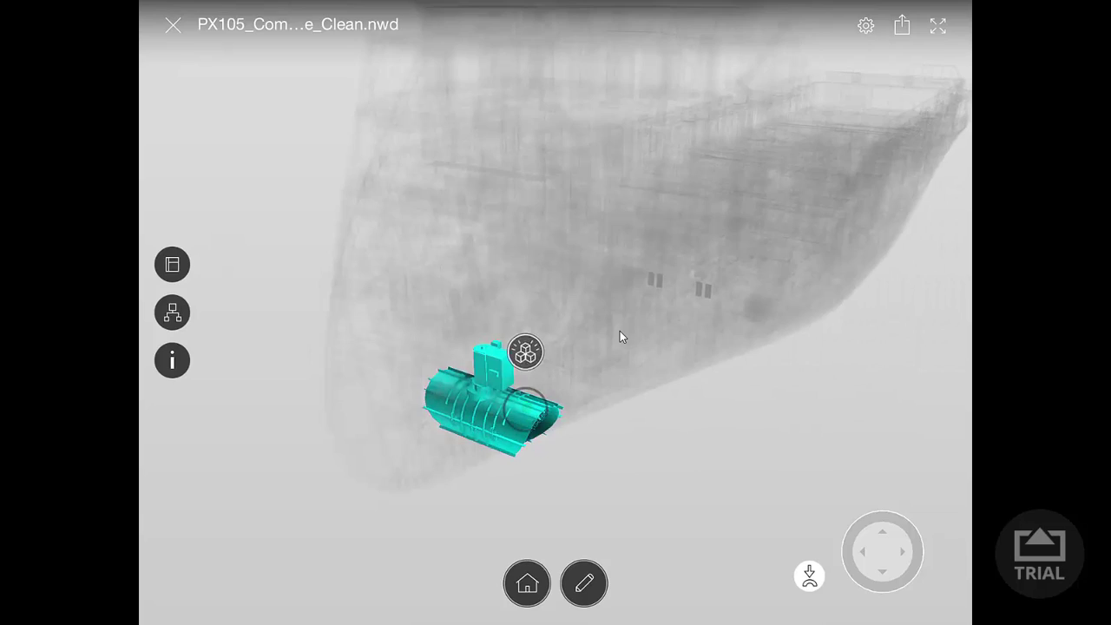